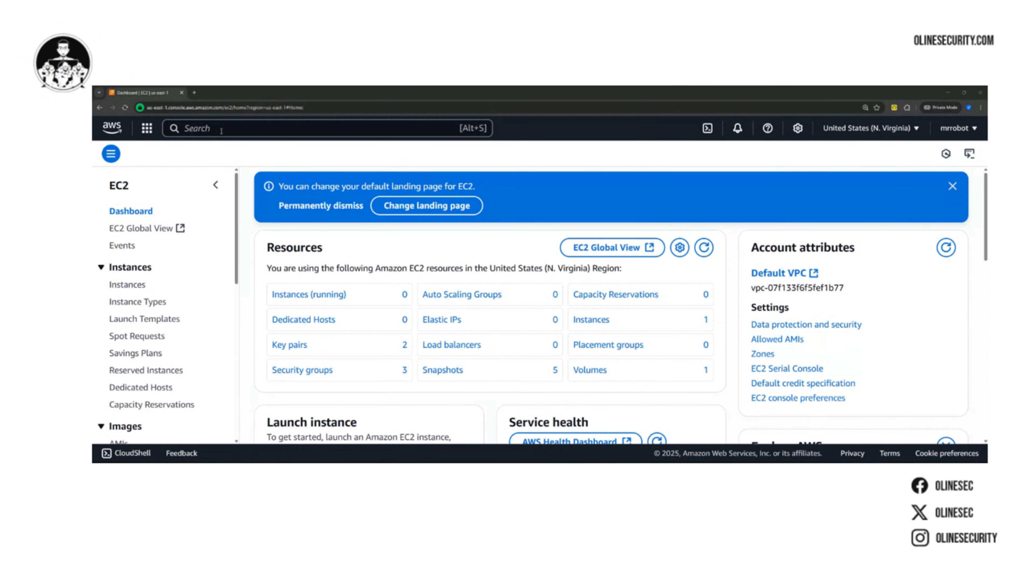
Search for the EC2 service, open it, and show its running instances
click(221, 129)
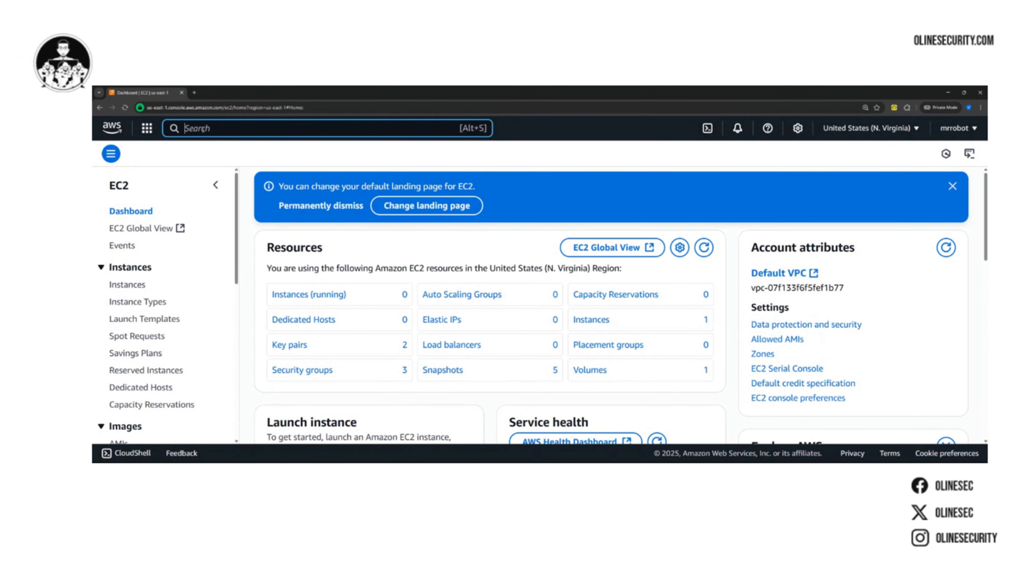
text(ec2)
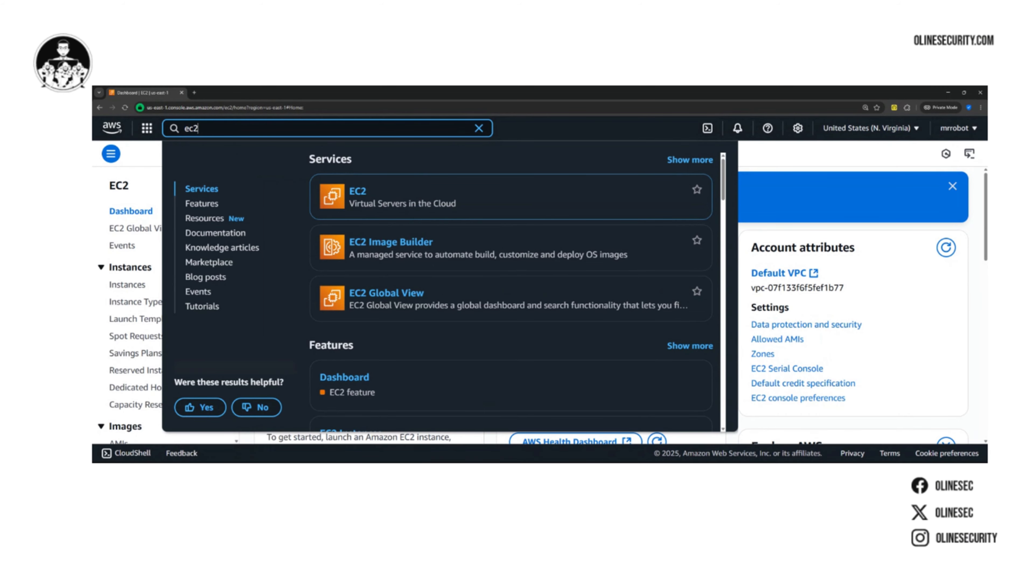
mouse_move(380, 205)
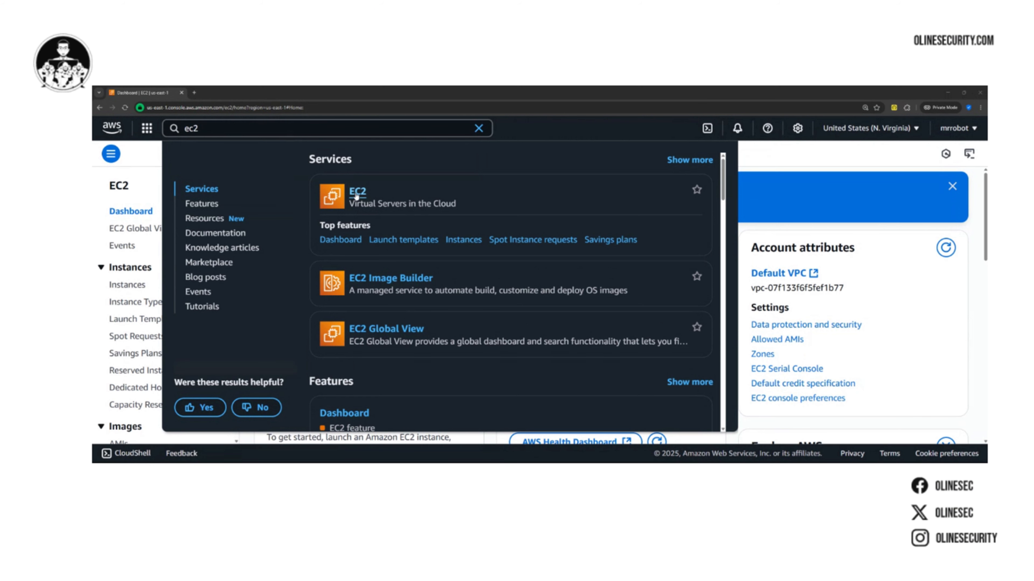
click(356, 196)
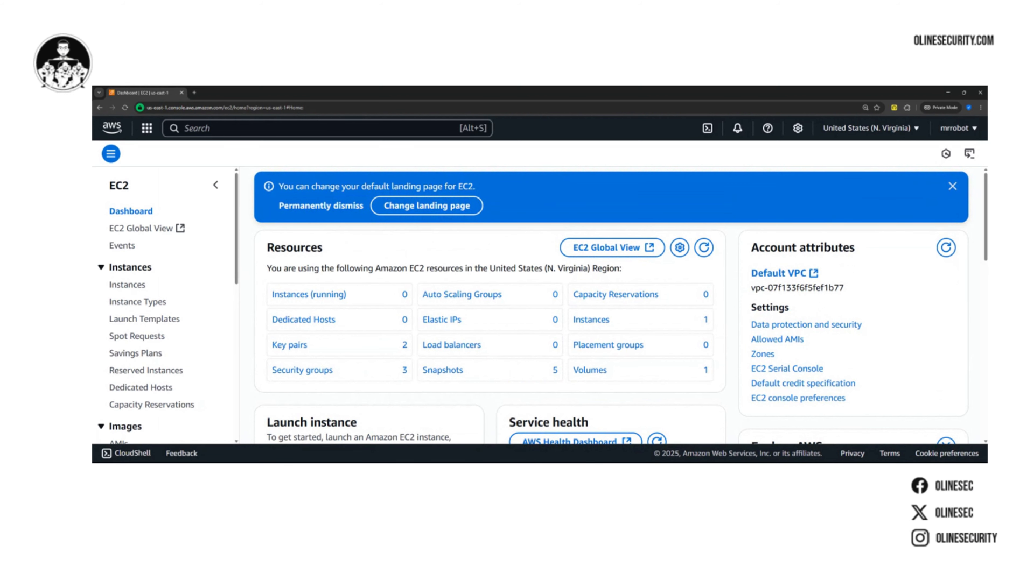
click(309, 295)
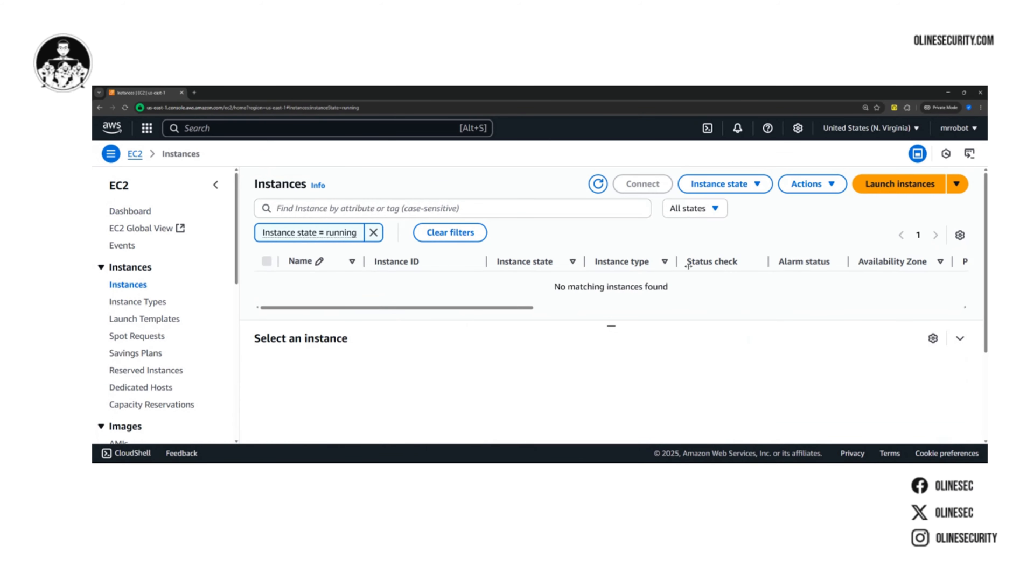
Start launching a new instance and name it linux-workshop
click(890, 189)
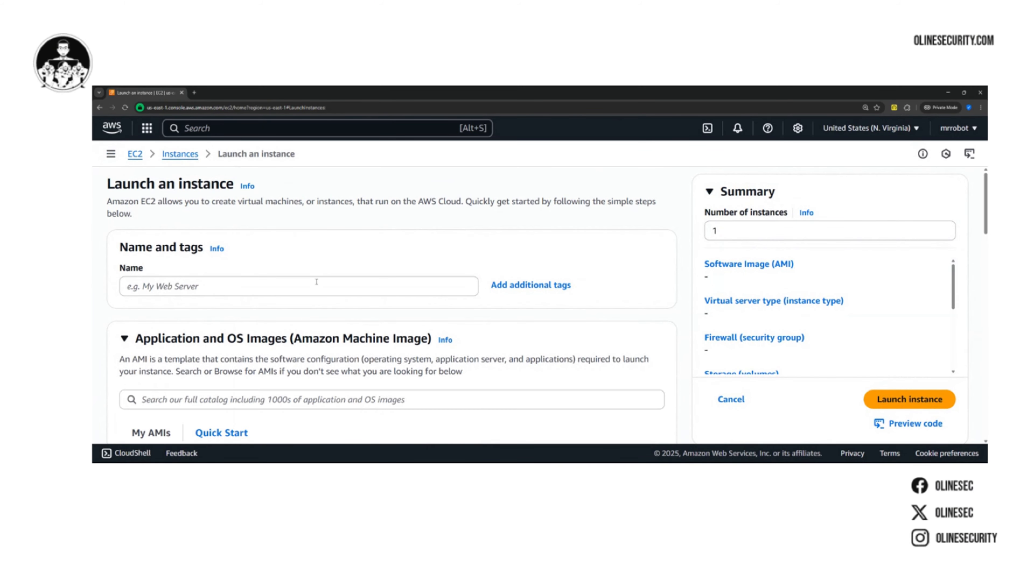
click(316, 282)
text(linux-workshop)
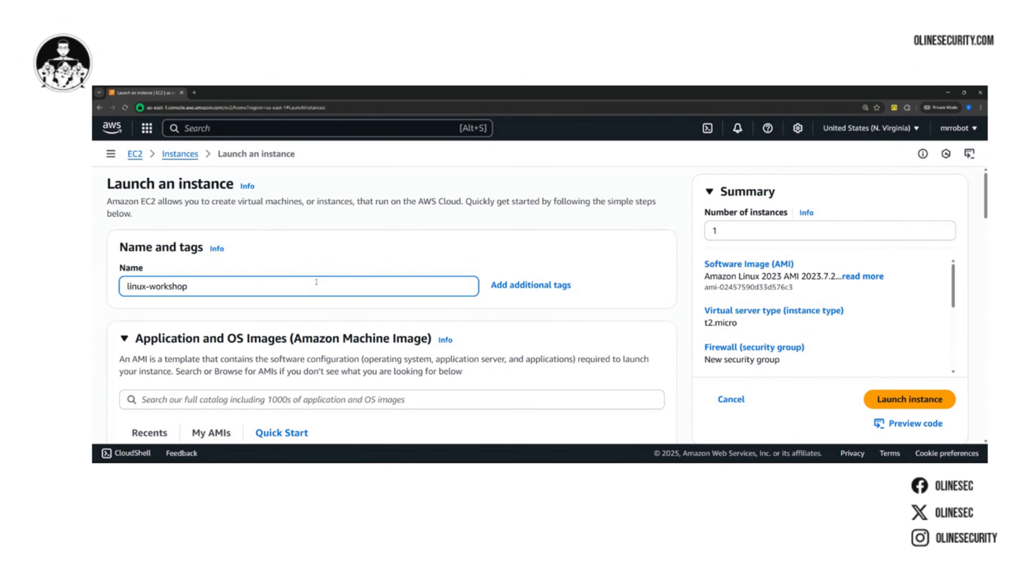
Choose Ubuntu as the instance's operating system image, using Ubuntu Server 24.04 LTS (HVM), SSD Volume Type
scroll(317, 282, down, 5)
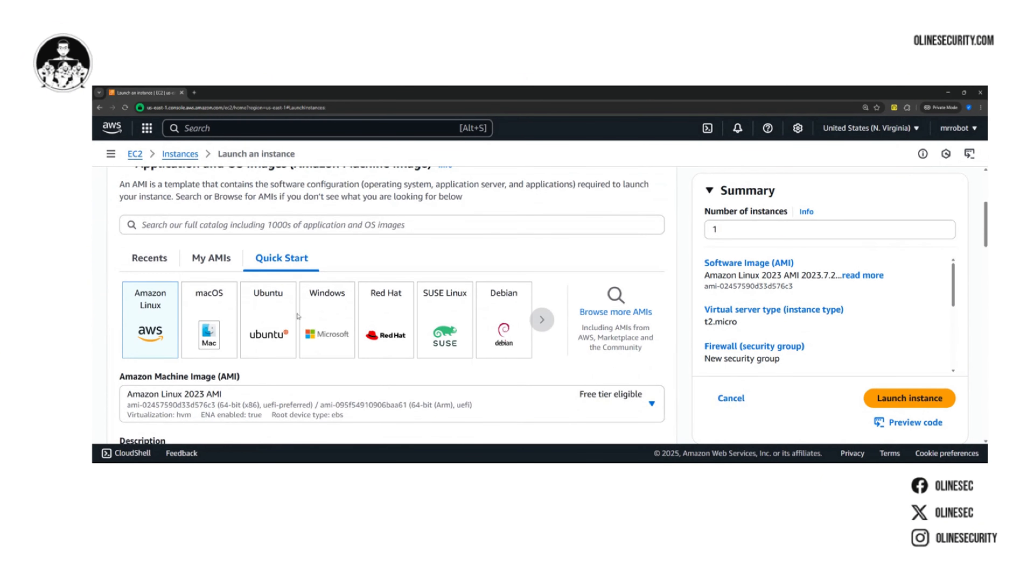
click(268, 311)
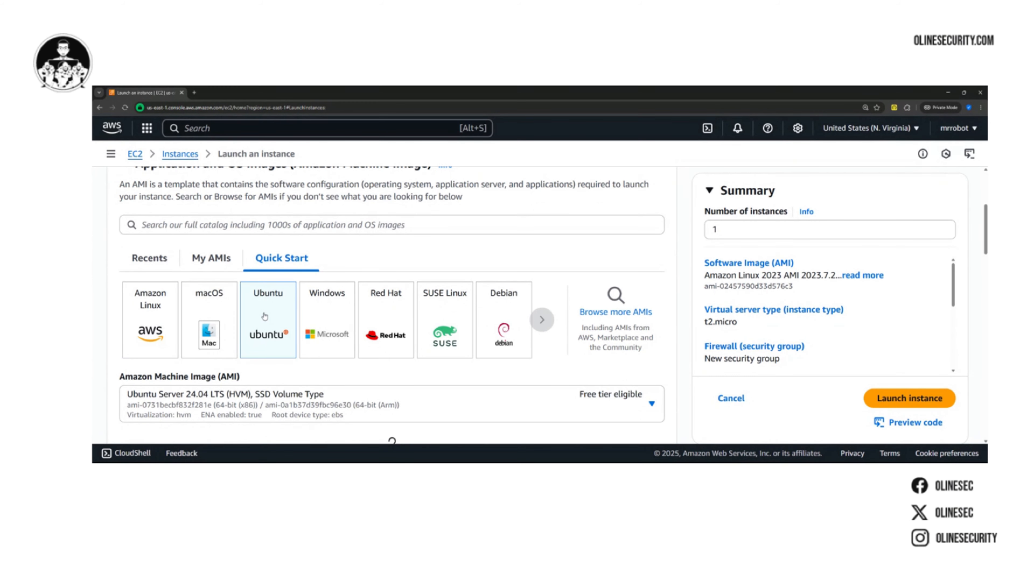
scroll(265, 316, down, 1)
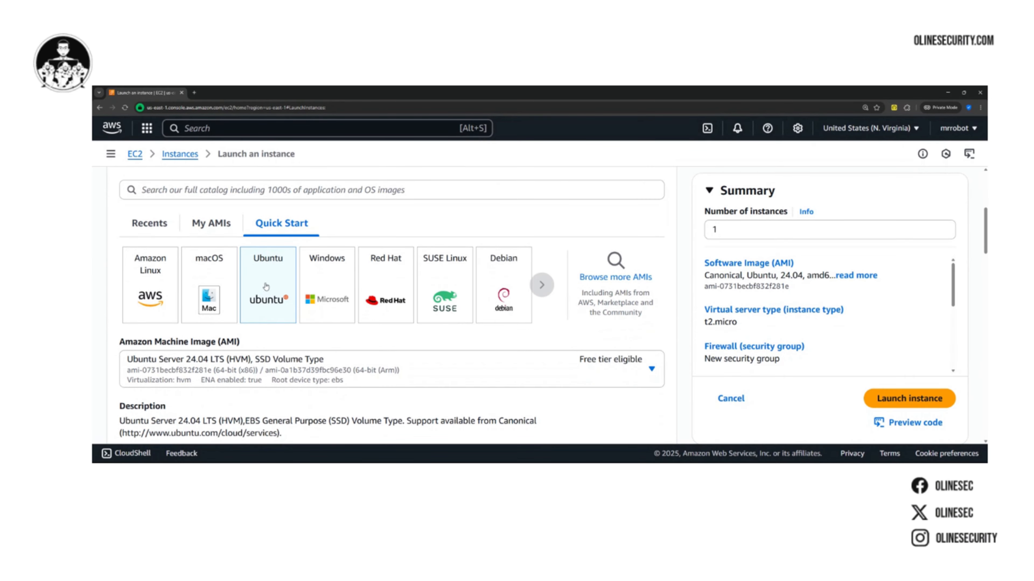
scroll(268, 287, down, 2)
scroll(266, 254, down, 6)
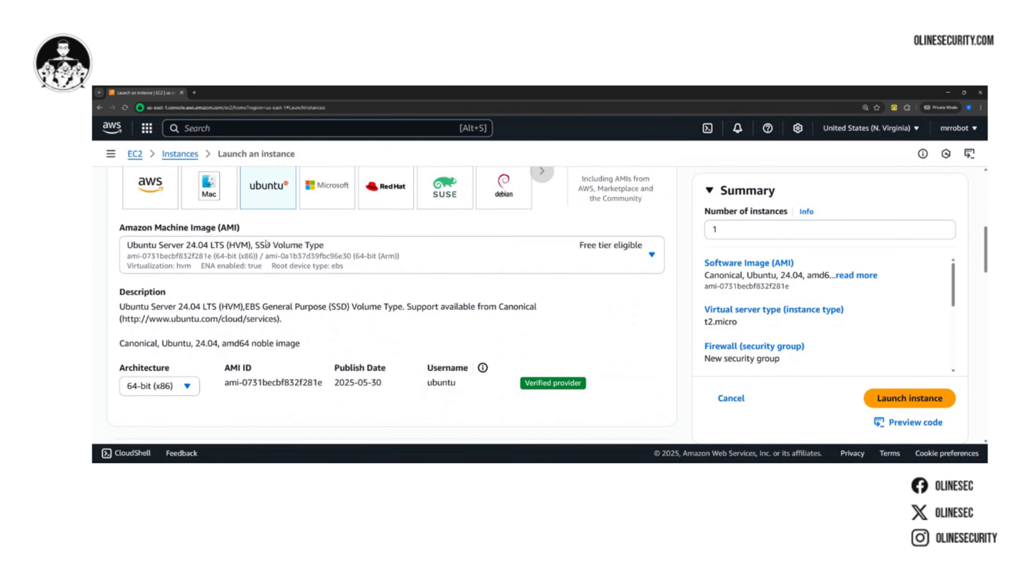
Begin a new login key pair for the instance and name it linux-workshop
scroll(267, 243, down, 1)
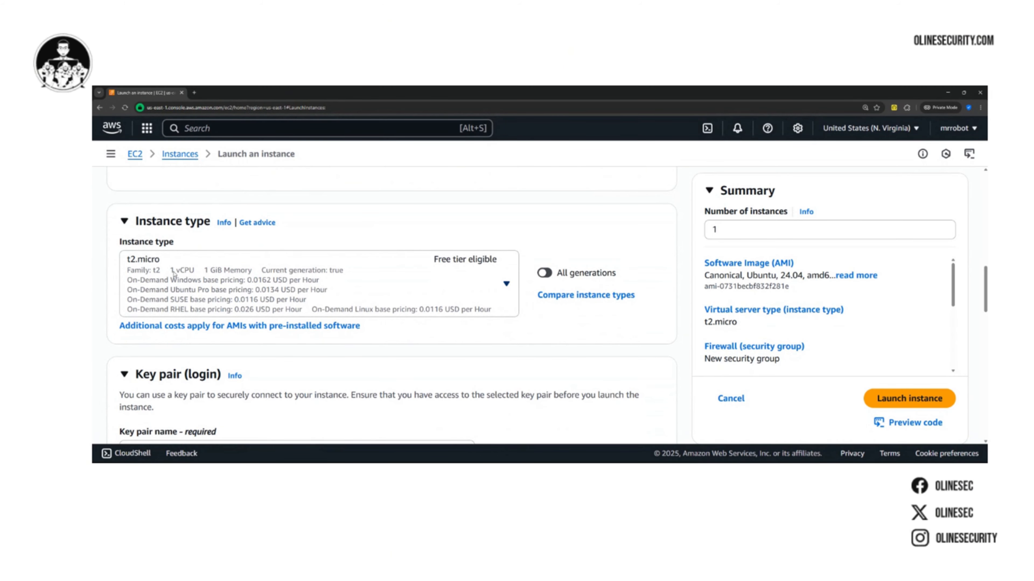
scroll(174, 274, down, 1)
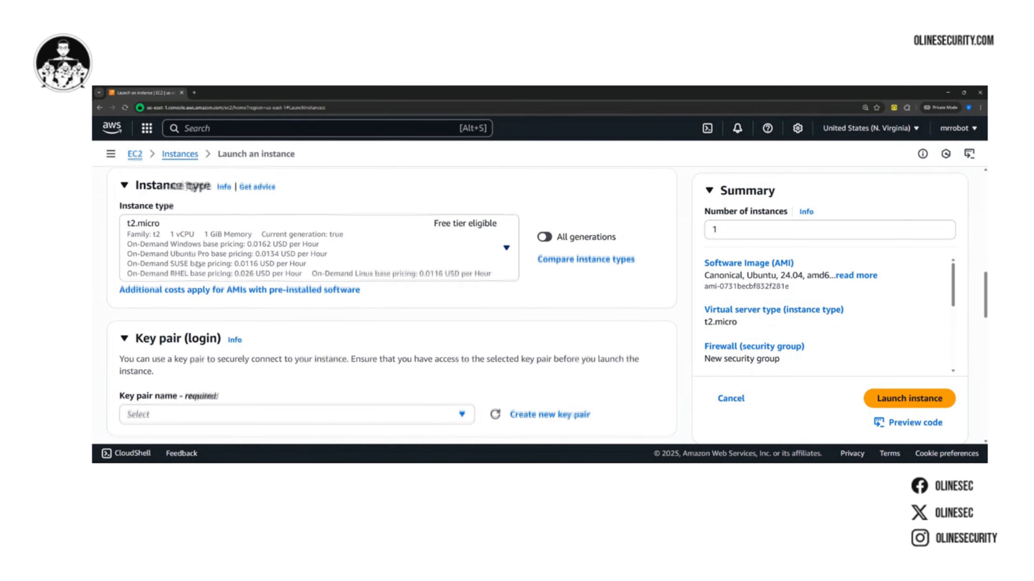
scroll(177, 248, down, 1)
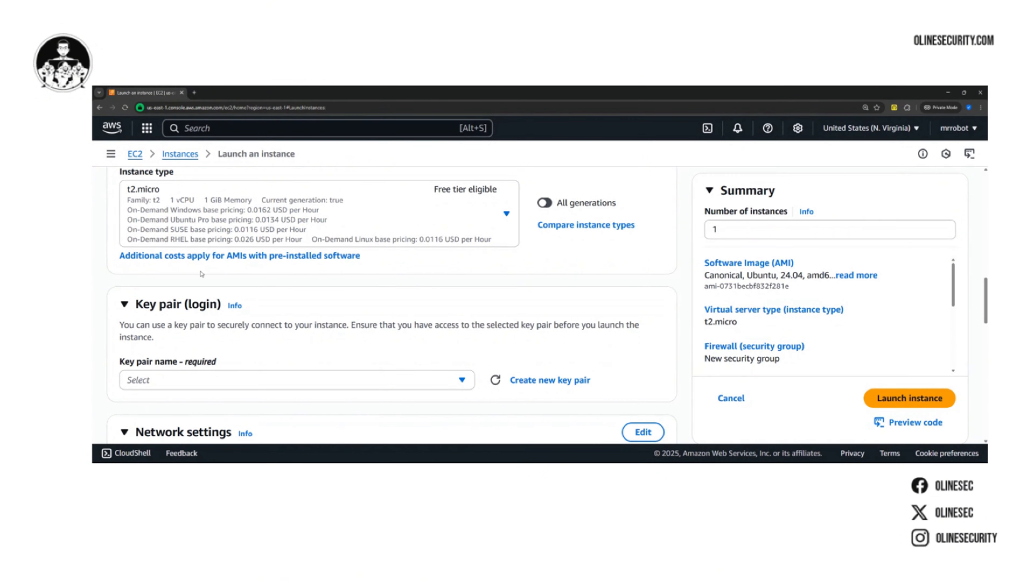
scroll(202, 274, down, 2)
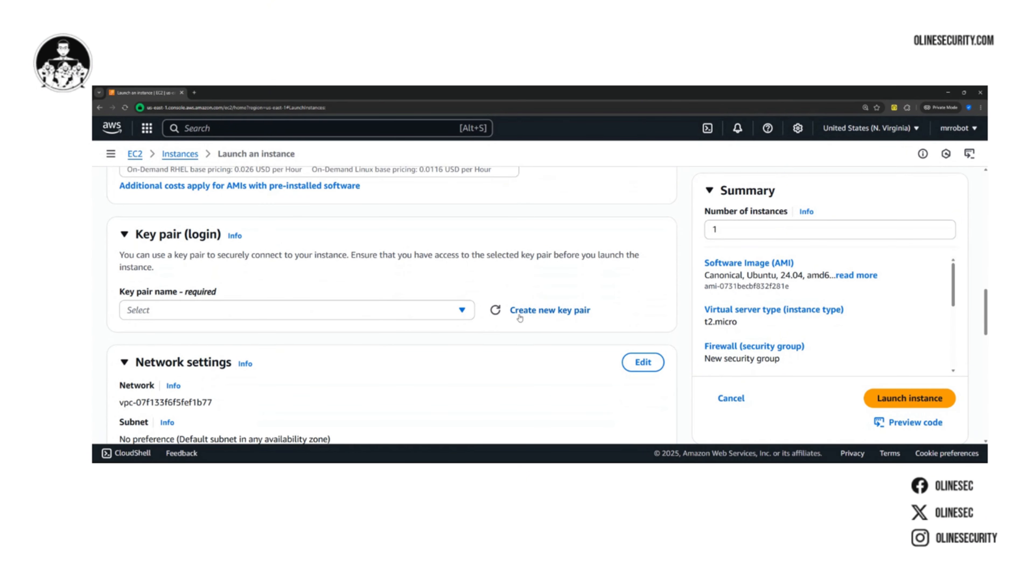
click(555, 318)
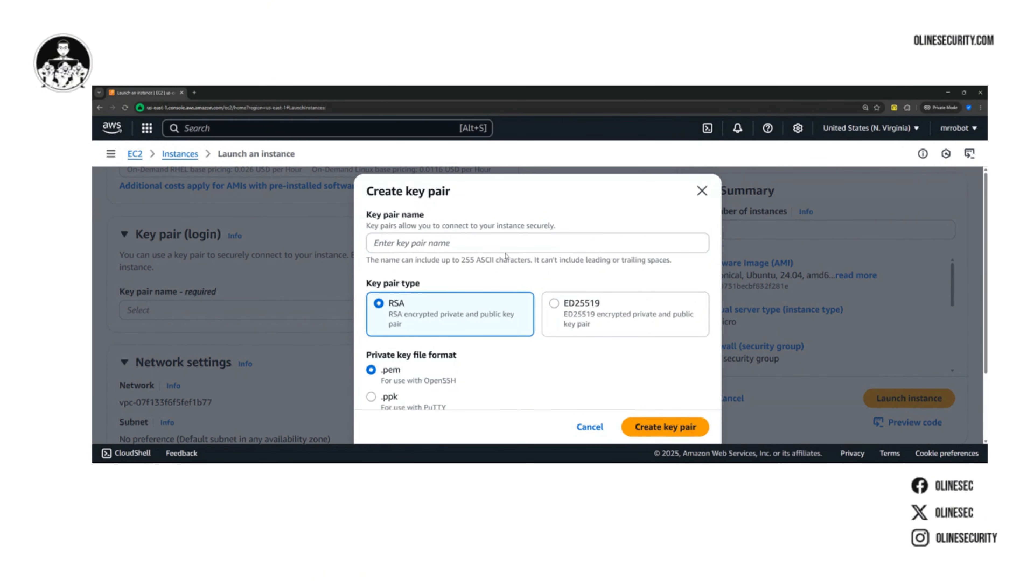
text(linux)
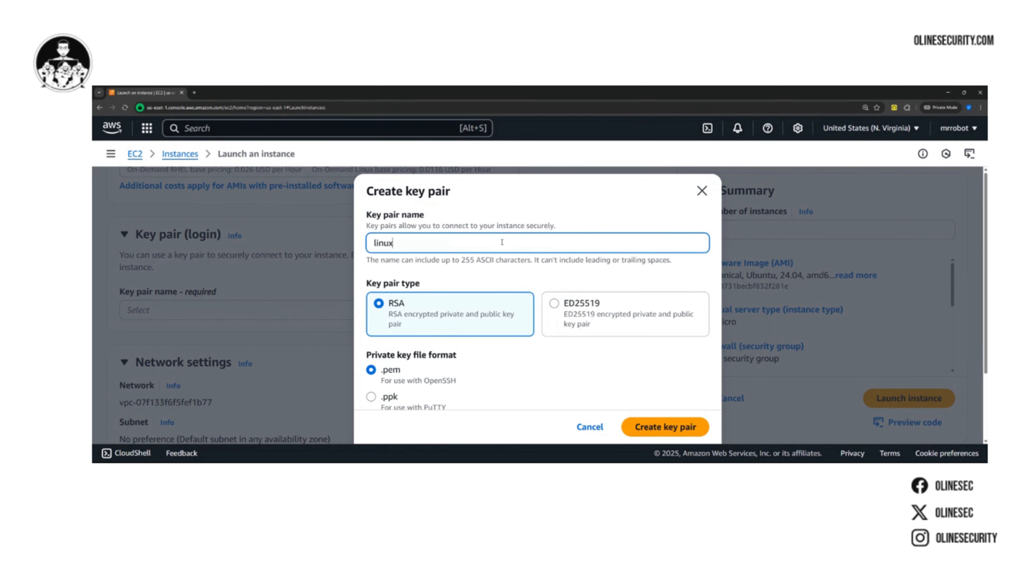
text(-workshop)
Create the key pair with the RSA type and the .pem private key format
scroll(509, 261, down, 2)
scroll(519, 277, up, 2)
scroll(517, 277, down, 2)
scroll(505, 271, up, 2)
scroll(454, 289, down, 1)
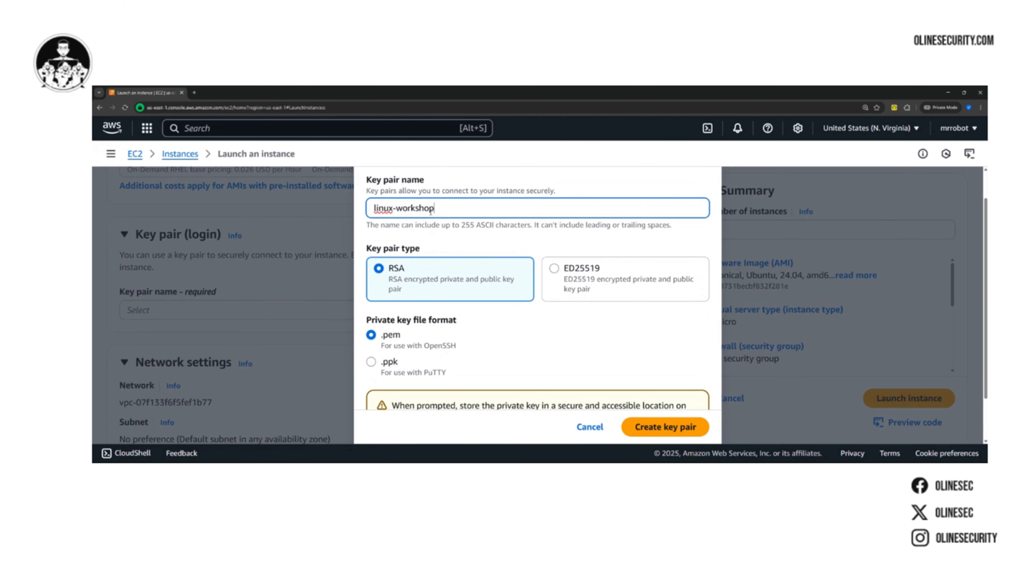
drag(435, 208, 374, 208)
click(443, 208)
scroll(410, 268, down, 2)
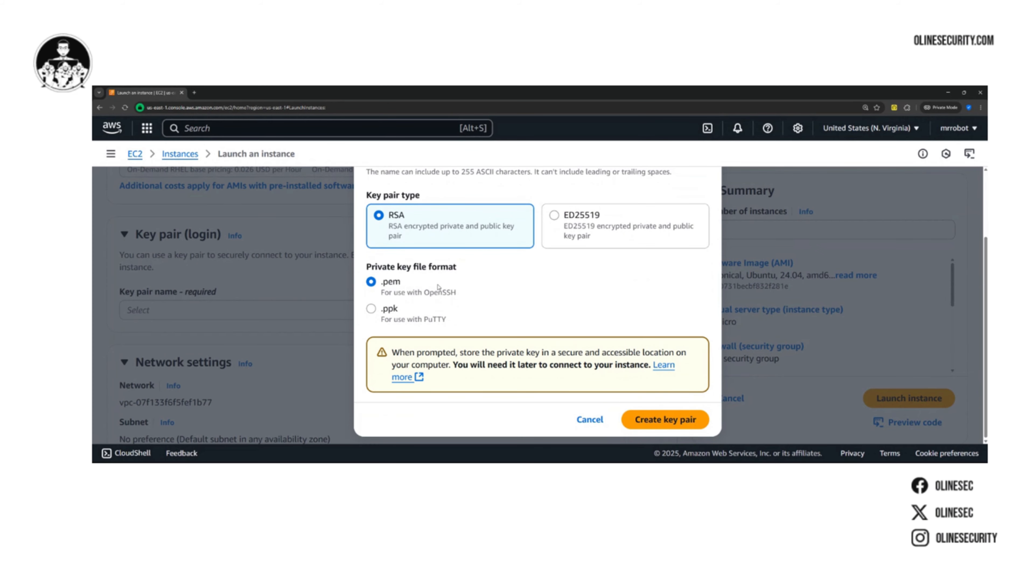
click(666, 422)
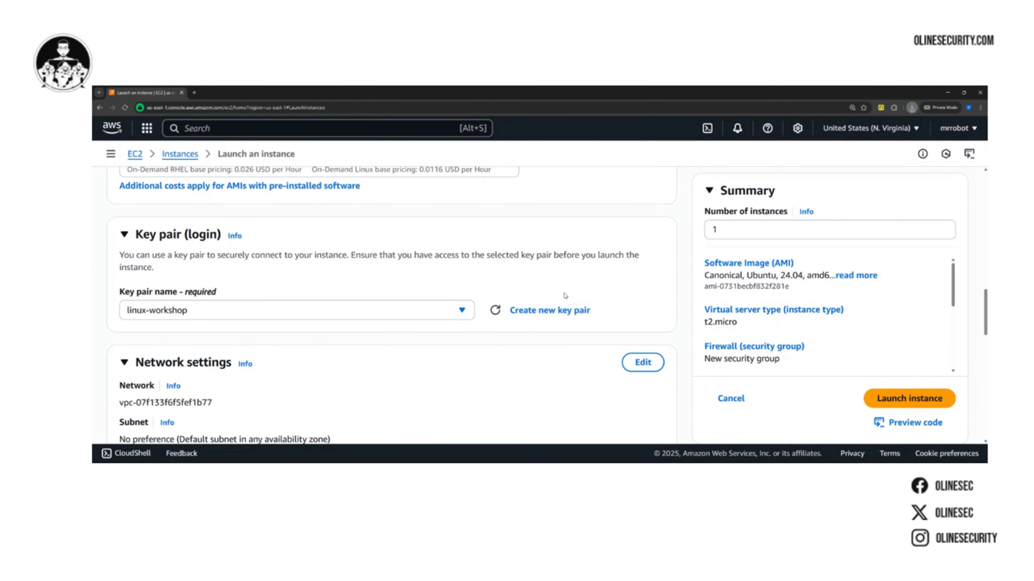
Allow HTTPS and HTTP traffic from the internet in the new security group's firewall rules
scroll(431, 333, down, 5)
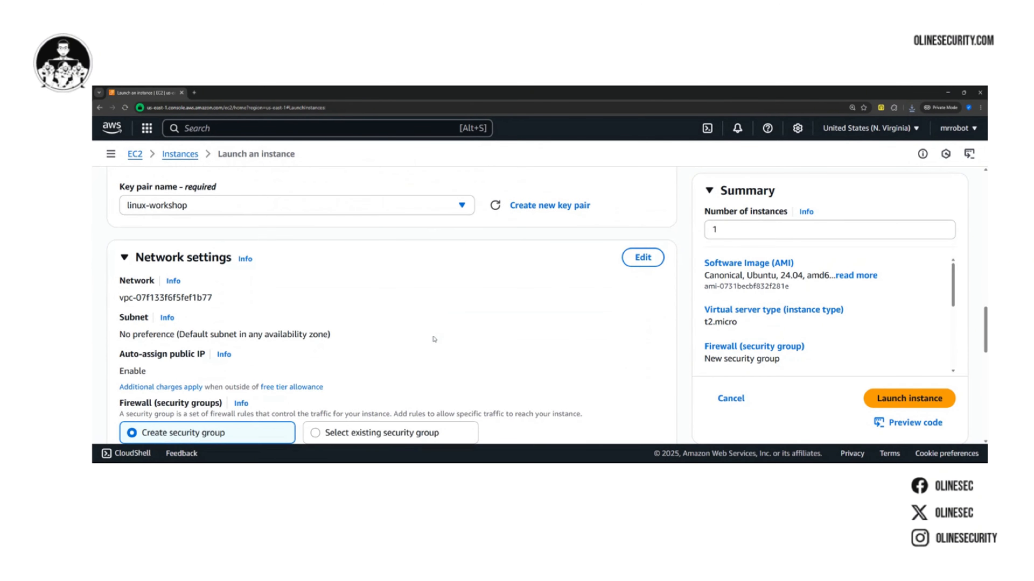
scroll(354, 382, down, 1)
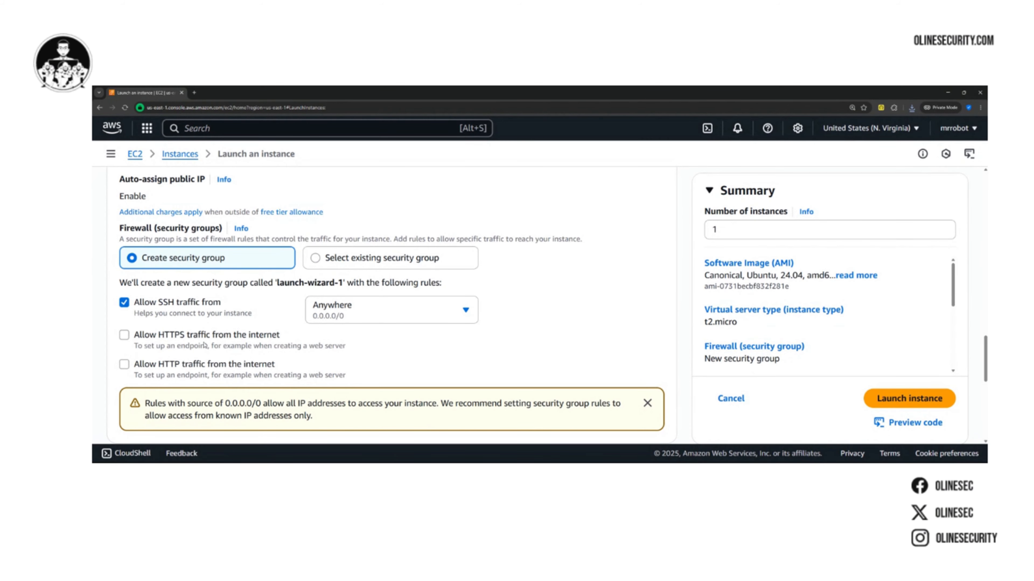
click(175, 335)
click(147, 366)
scroll(216, 350, down, 2)
scroll(217, 347, up, 2)
scroll(197, 296, down, 8)
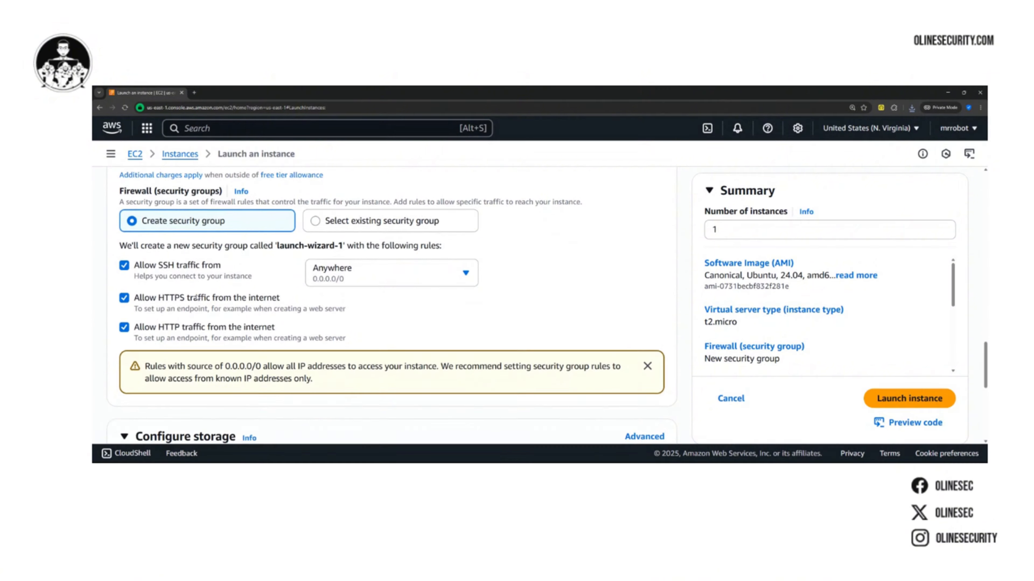
Review the launch configuration, checking the name, image, instance type, key pair, network rules and storage
scroll(198, 295, down, 2)
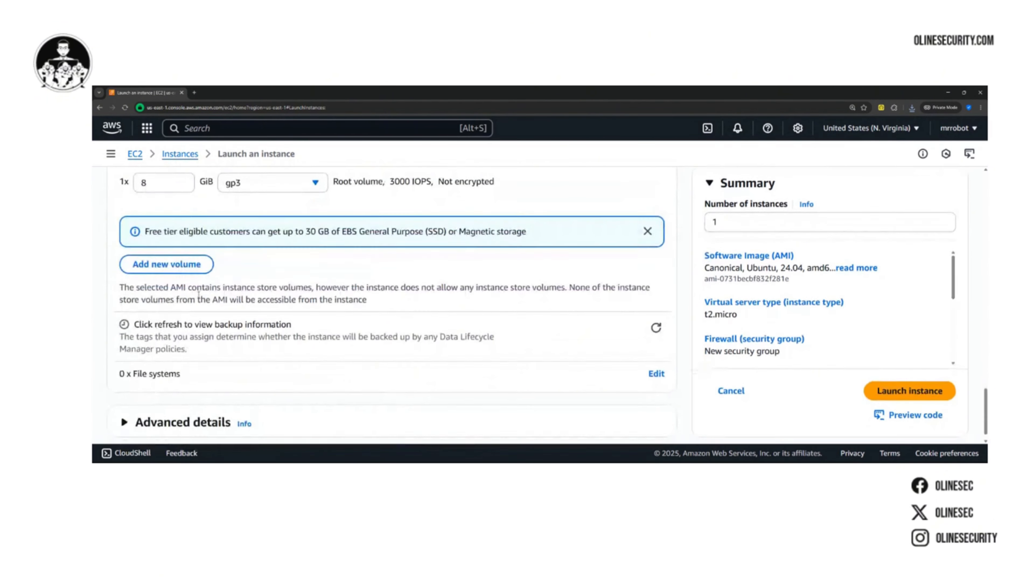
scroll(326, 312, up, 7)
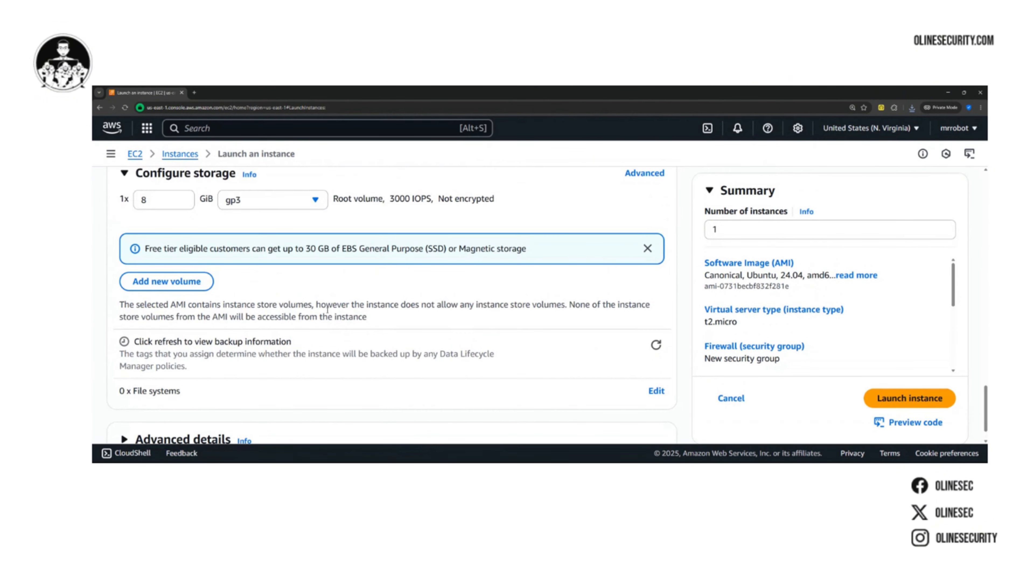
scroll(332, 314, up, 15)
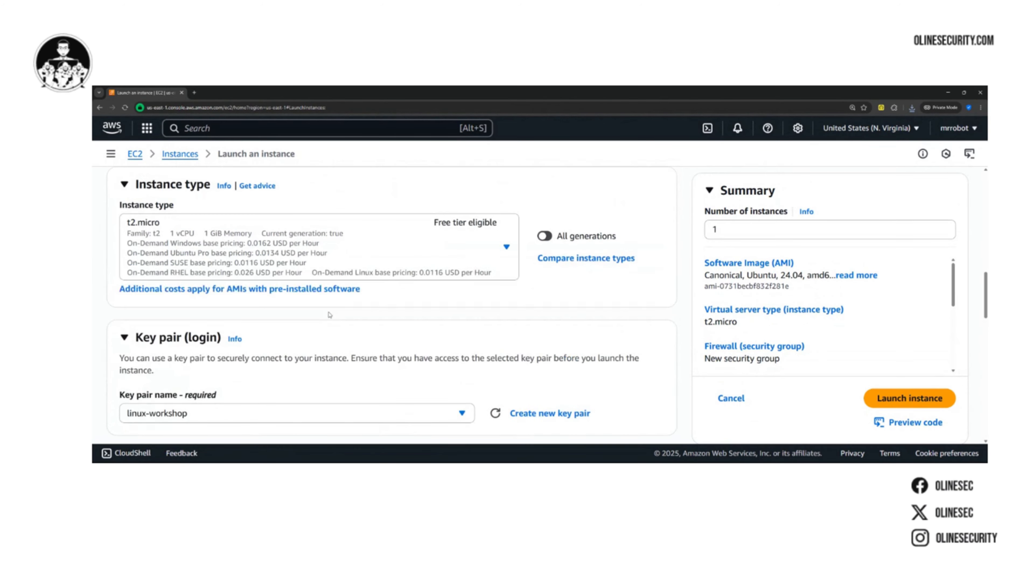
scroll(263, 322, down, 2)
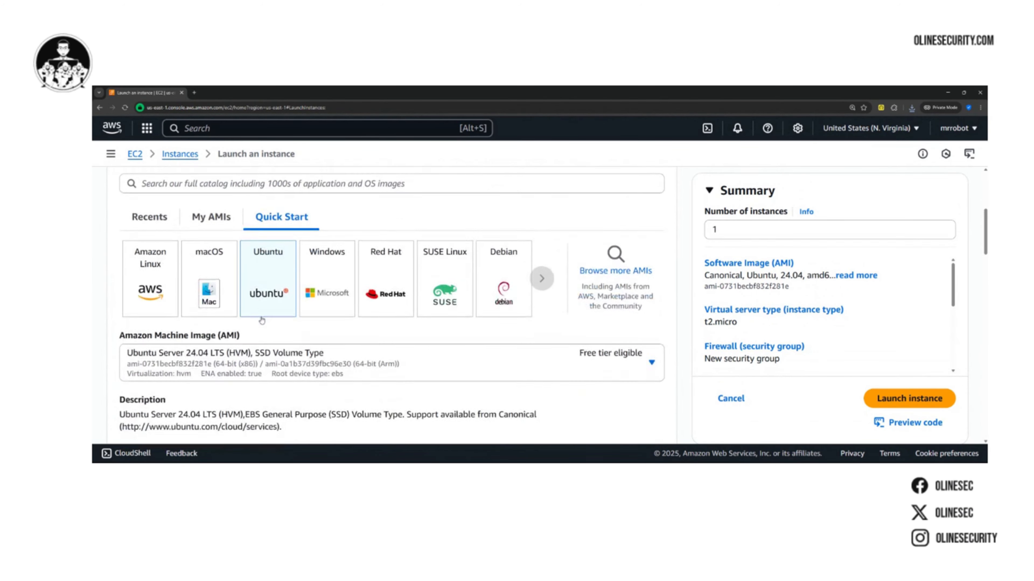
scroll(268, 271, up, 5)
click(195, 231)
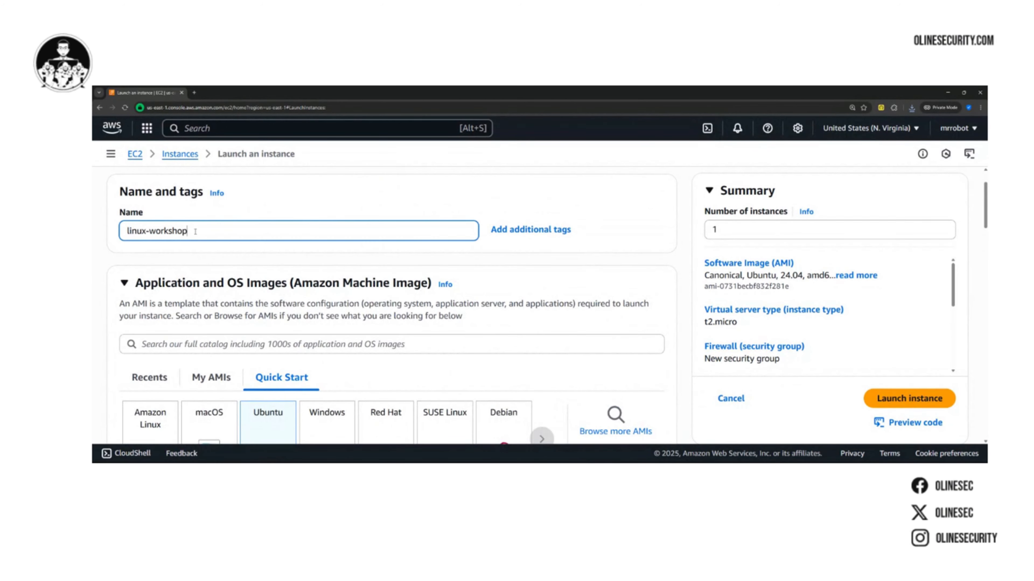
scroll(284, 290, down, 4)
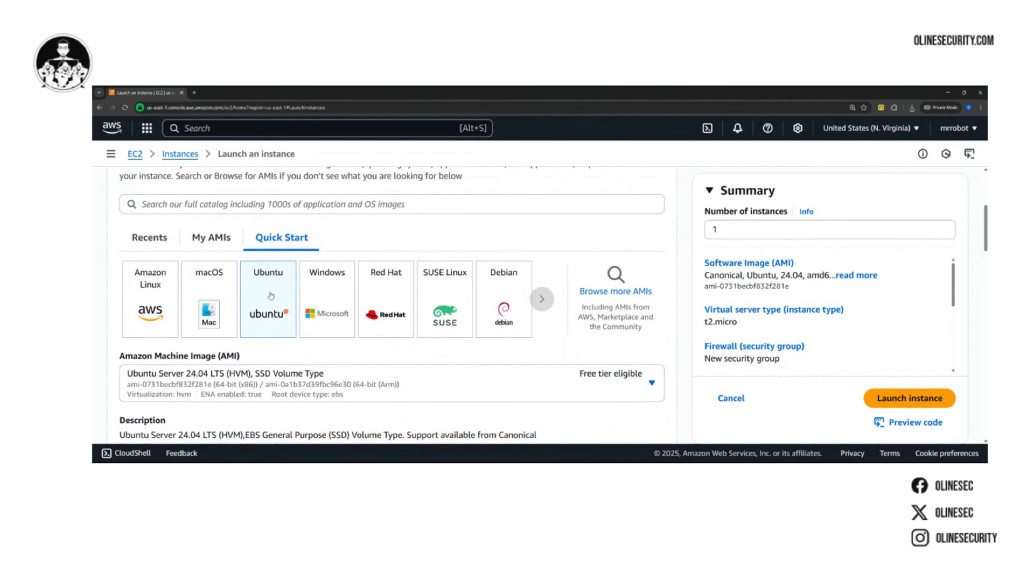
scroll(270, 296, down, 8)
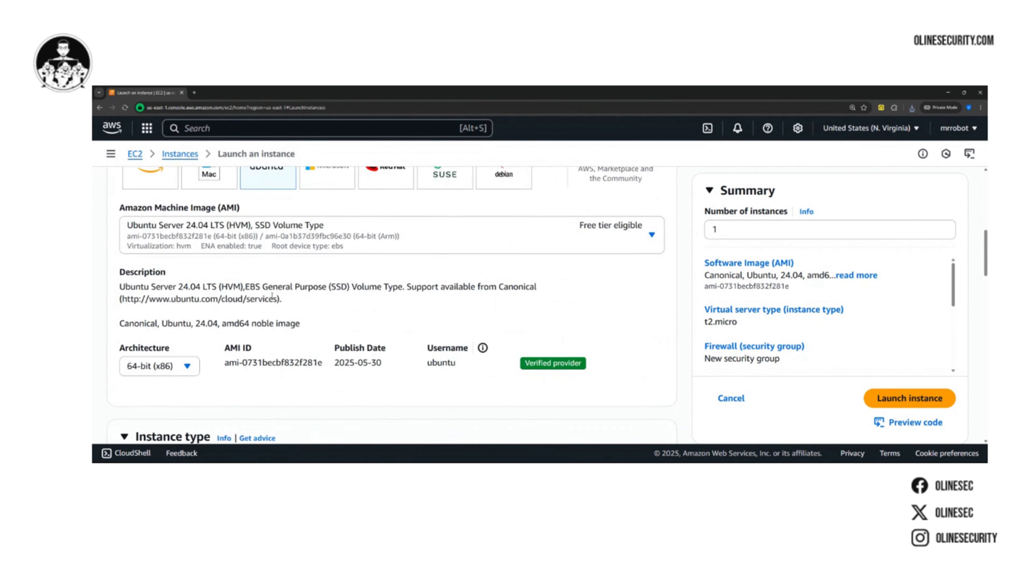
scroll(274, 301, down, 2)
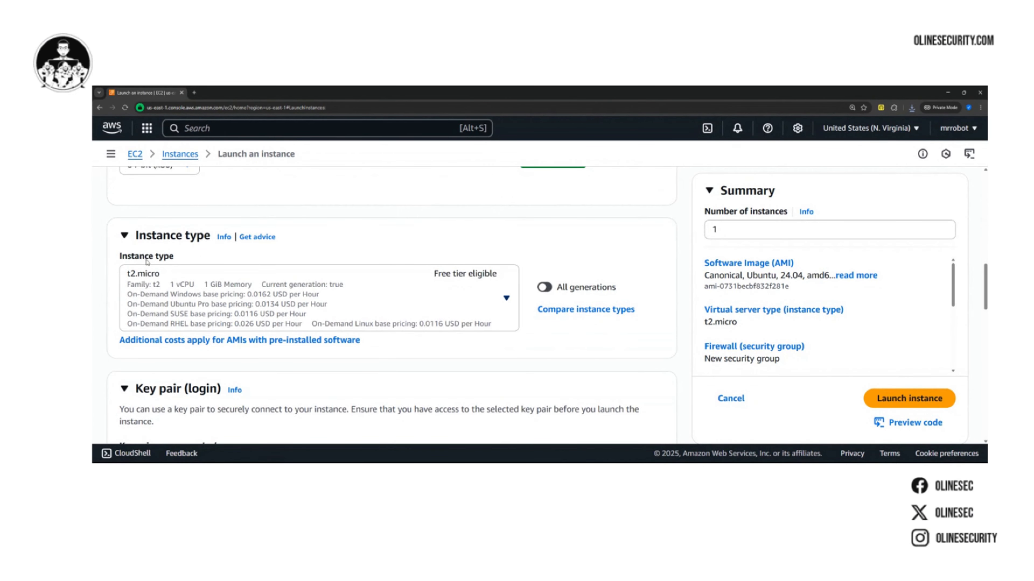
scroll(201, 301, down, 4)
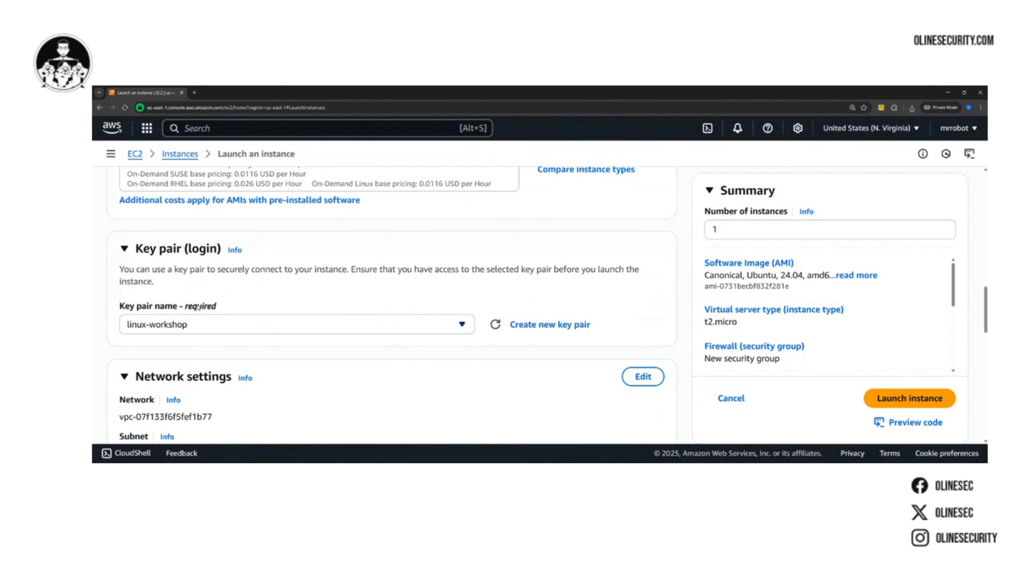
scroll(198, 306, down, 2)
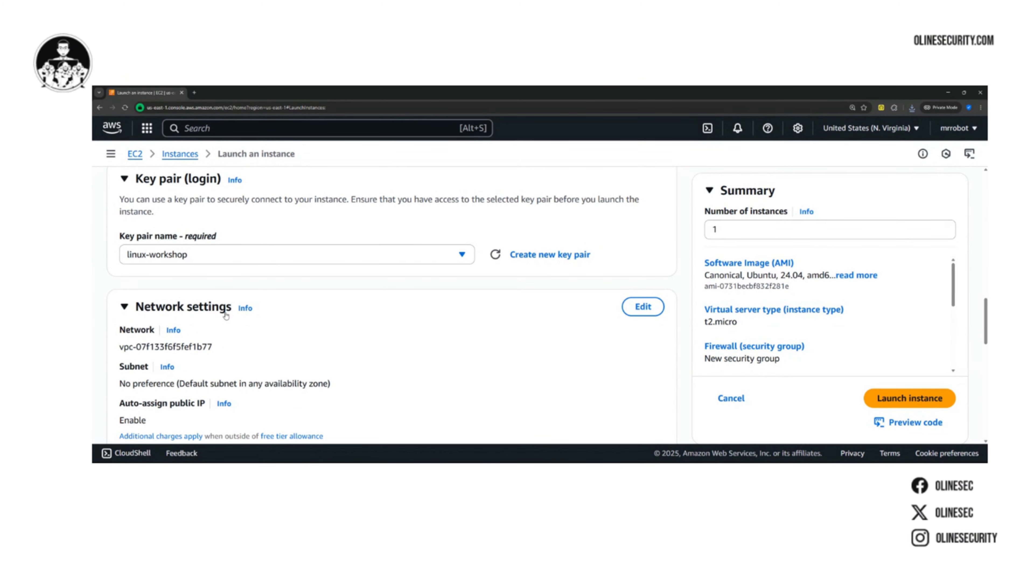
scroll(226, 316, down, 6)
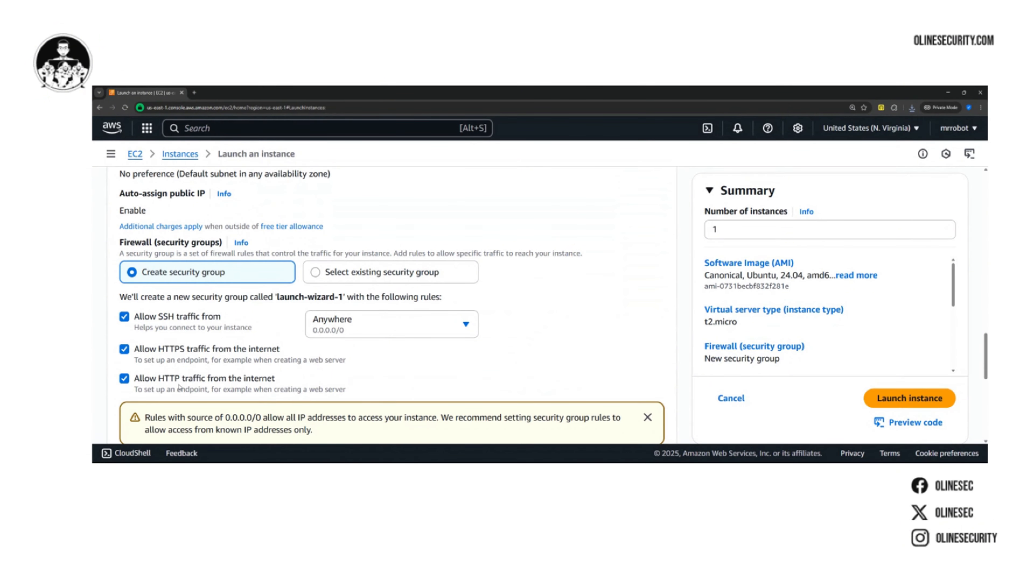
scroll(179, 387, down, 7)
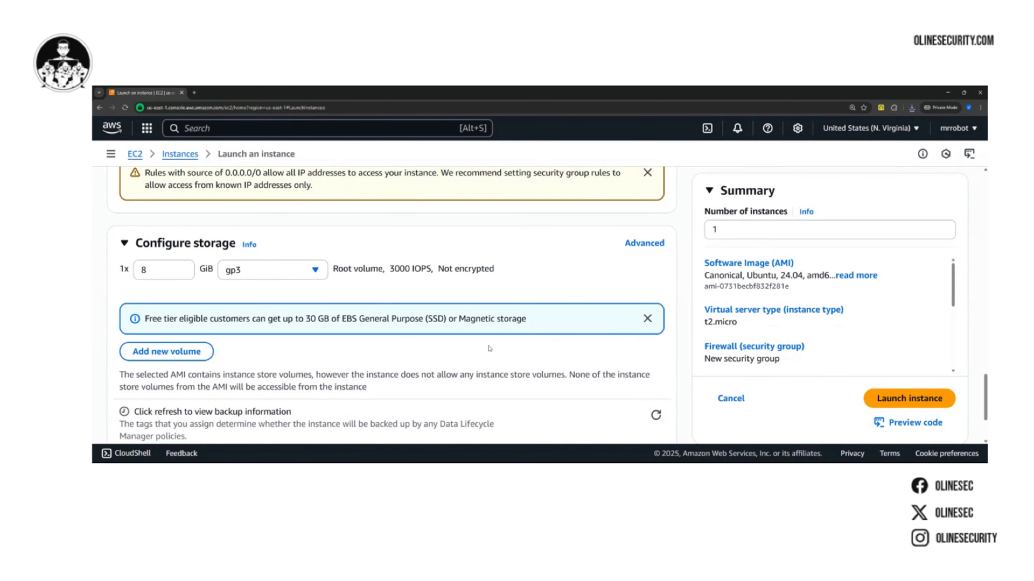
Launch the configured instance and open it in the instances list
scroll(489, 349, down, 2)
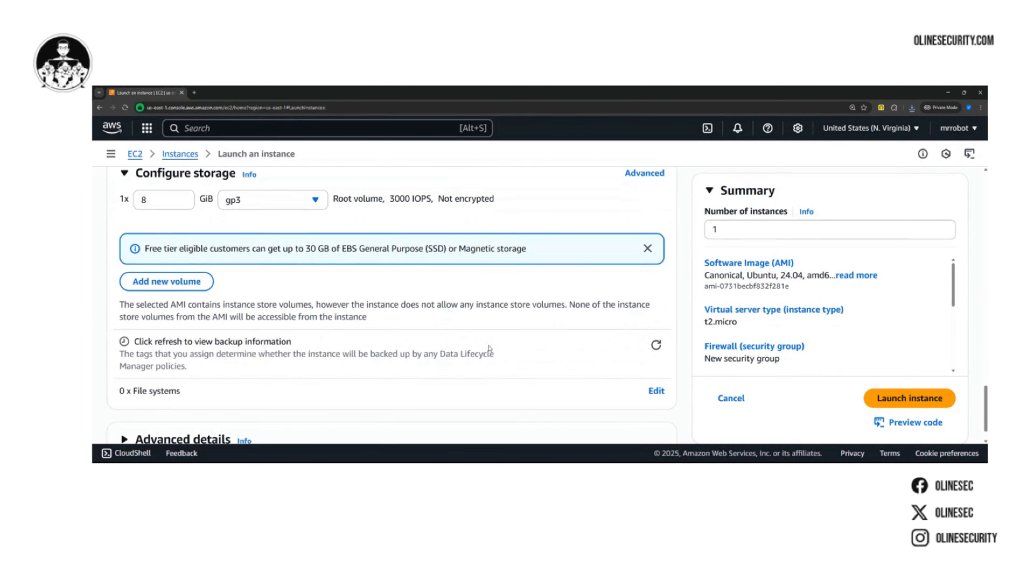
click(891, 399)
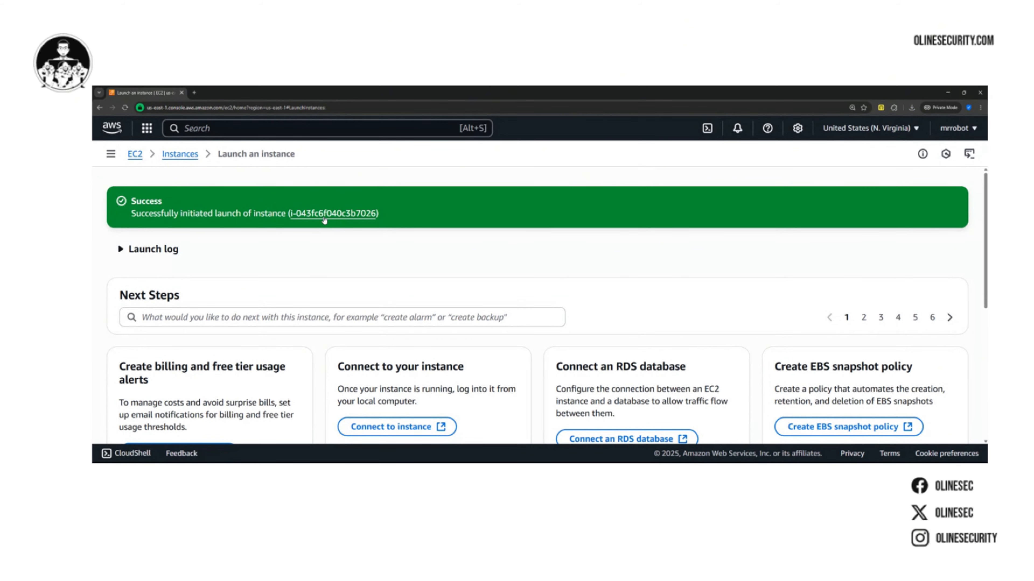
click(324, 216)
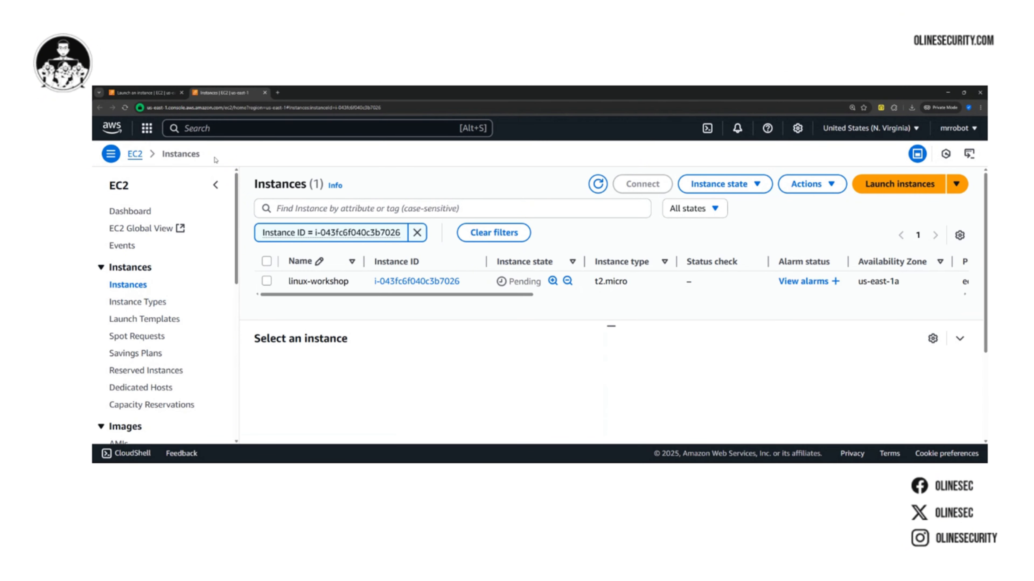
click(222, 127)
text(ec2)
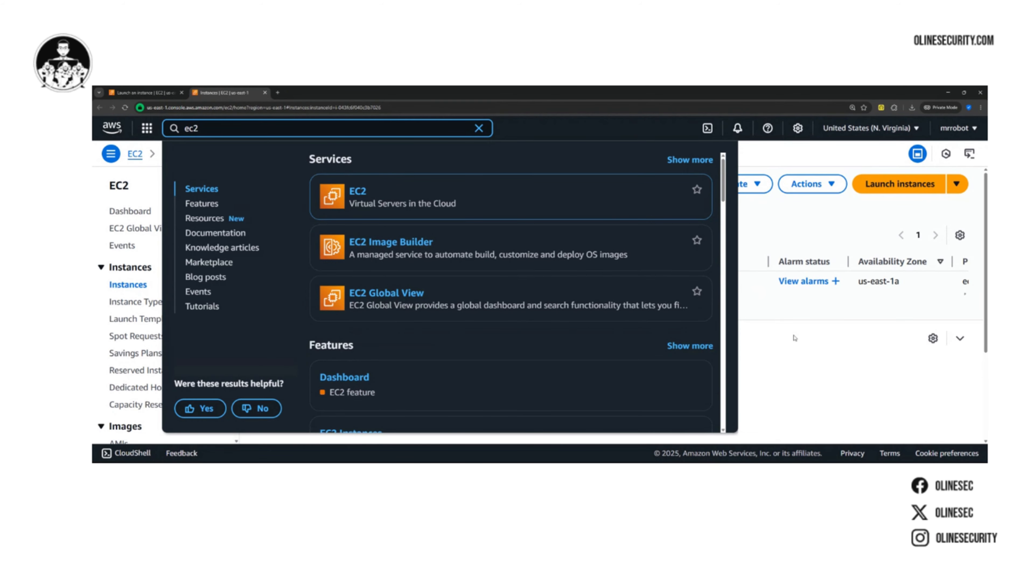
click(817, 369)
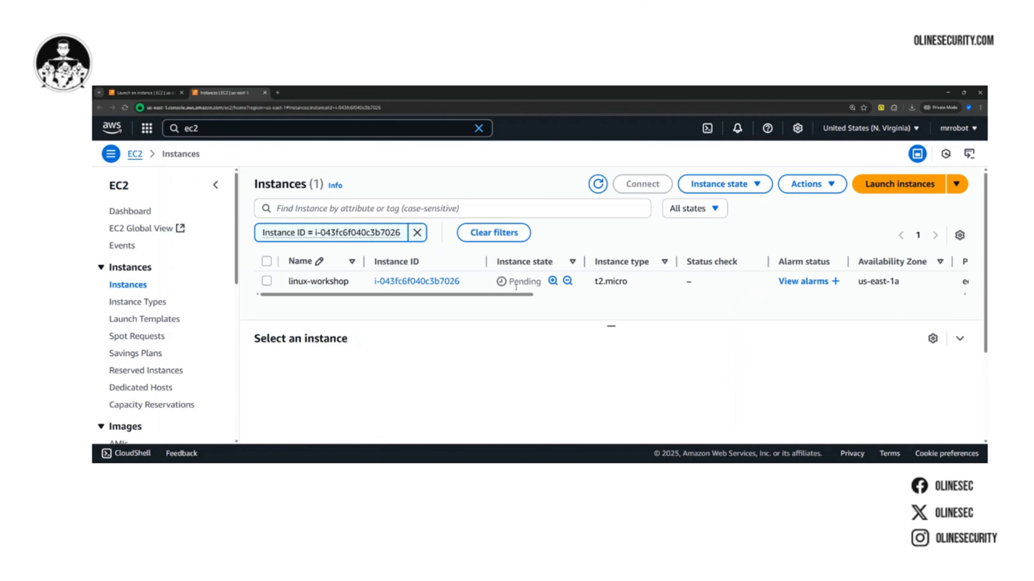
Refresh the instances list and open the connection options for the linux-workshop instance
click(598, 185)
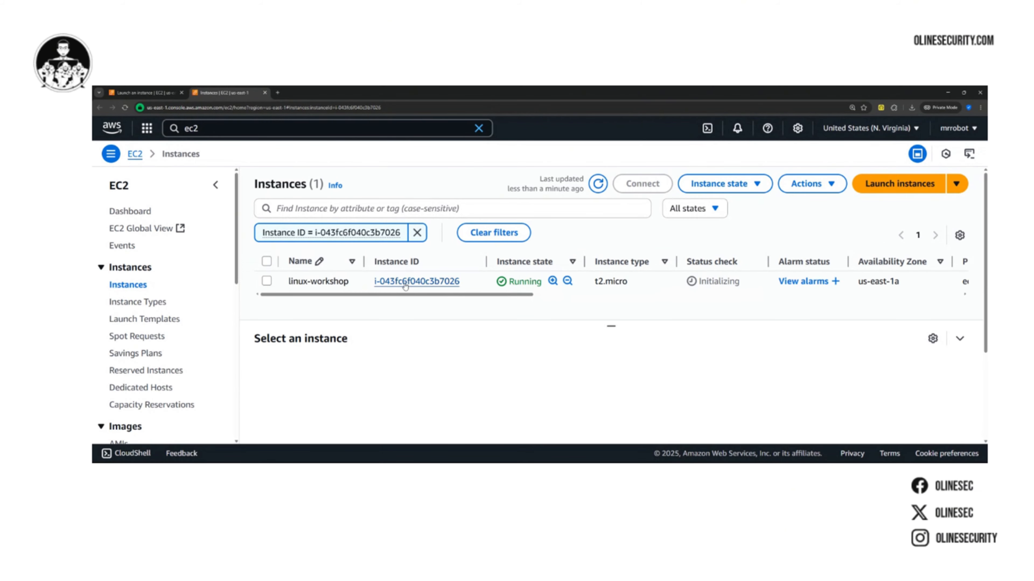
click(267, 282)
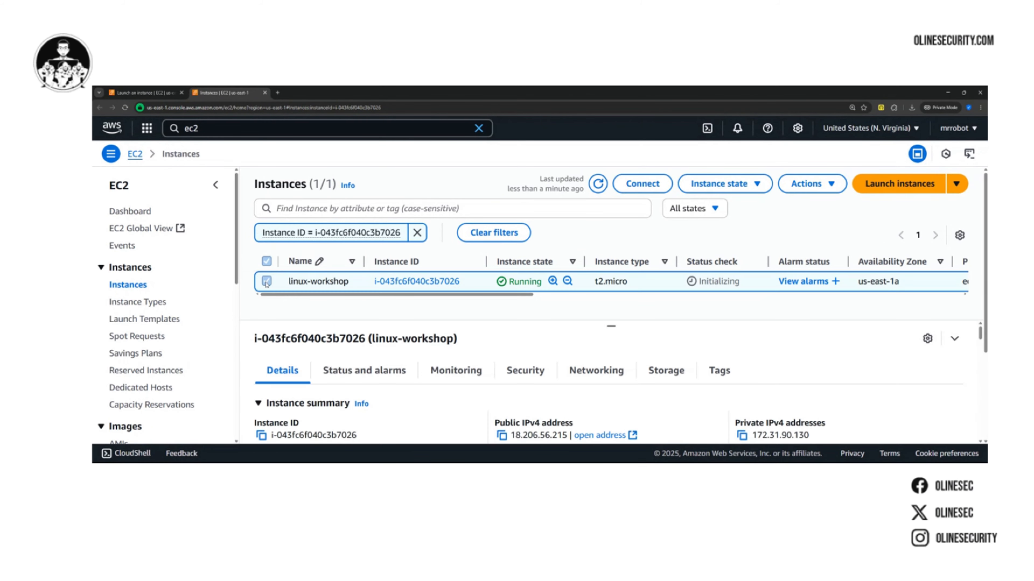
click(634, 186)
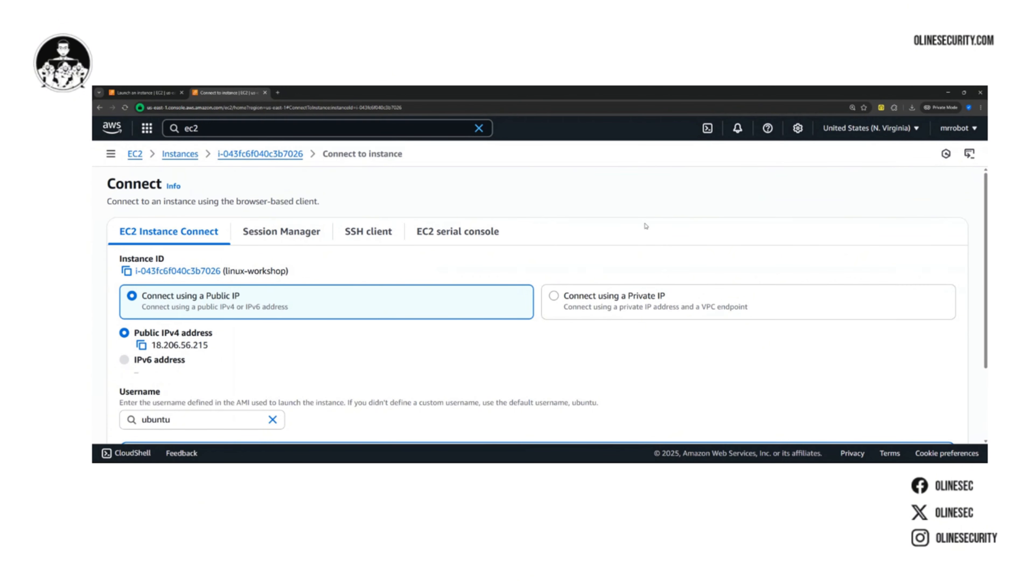
Review the EC2 Instance Connect settings and connect to linux-workshop over its public IPv4 address with the username ubuntu
scroll(698, 329, down, 2)
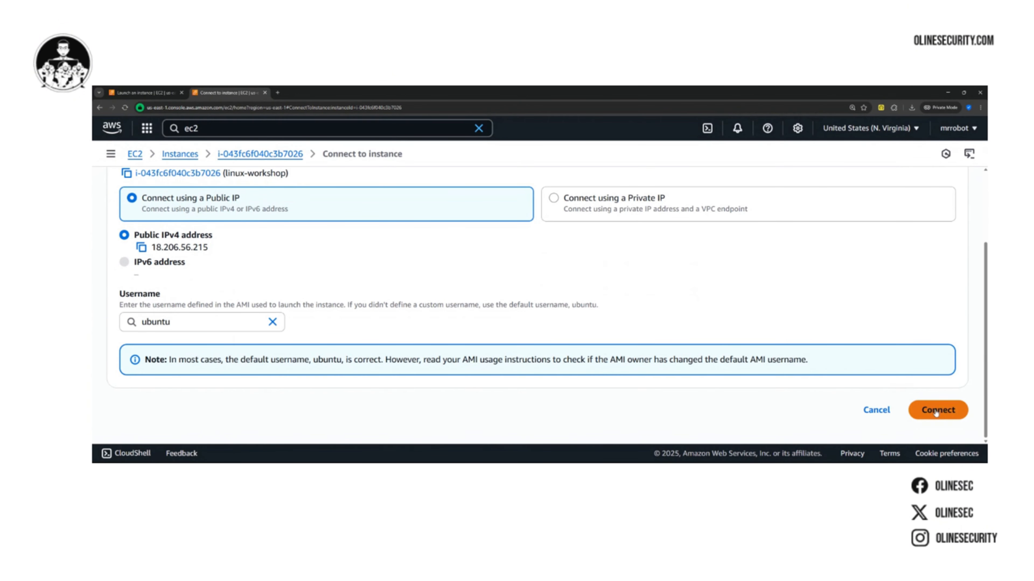
scroll(473, 300, up, 2)
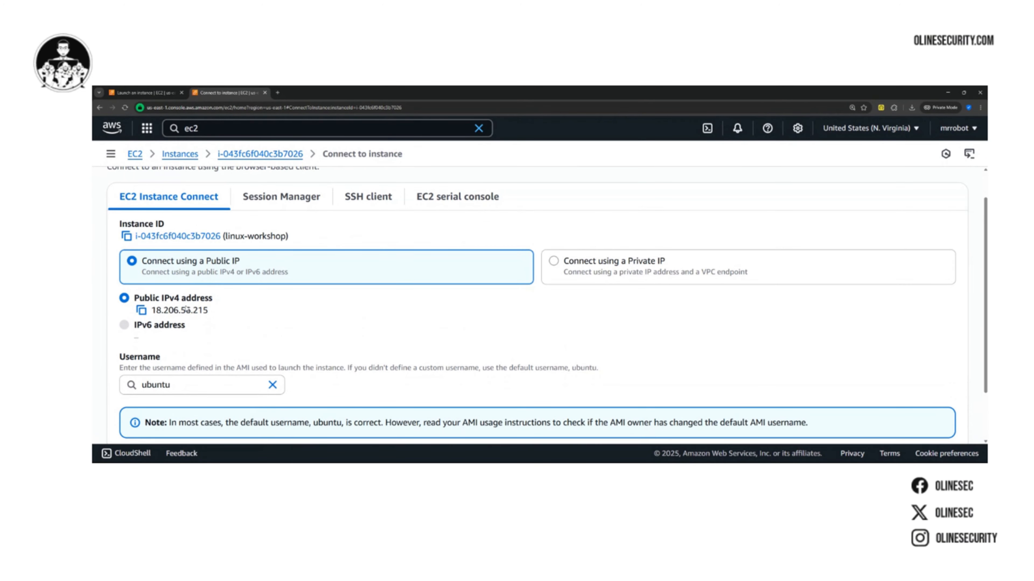
drag(210, 311, 151, 310)
scroll(216, 310, down, 2)
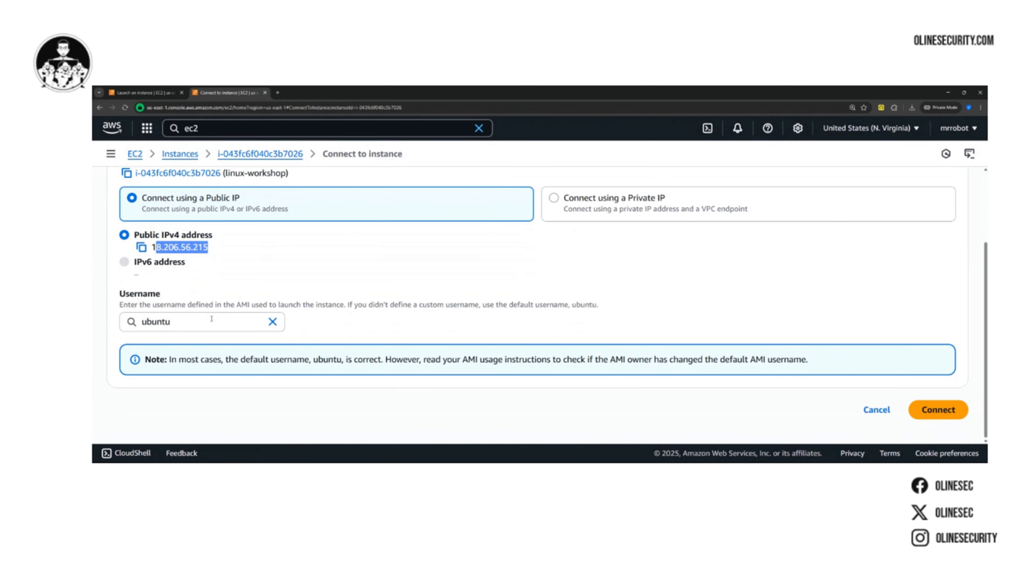
click(158, 321)
click(235, 350)
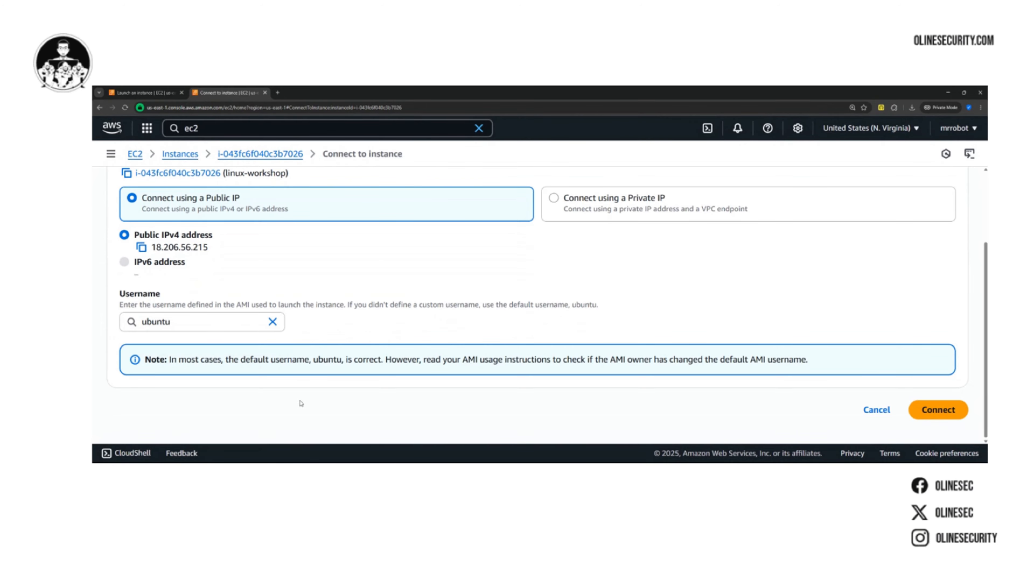
scroll(503, 339, up, 2)
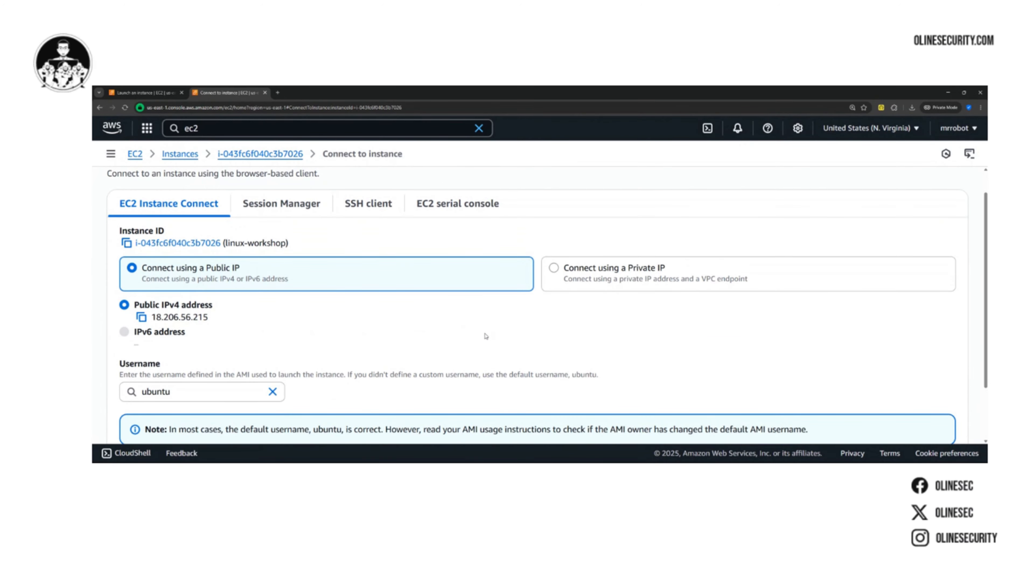
scroll(424, 323, down, 2)
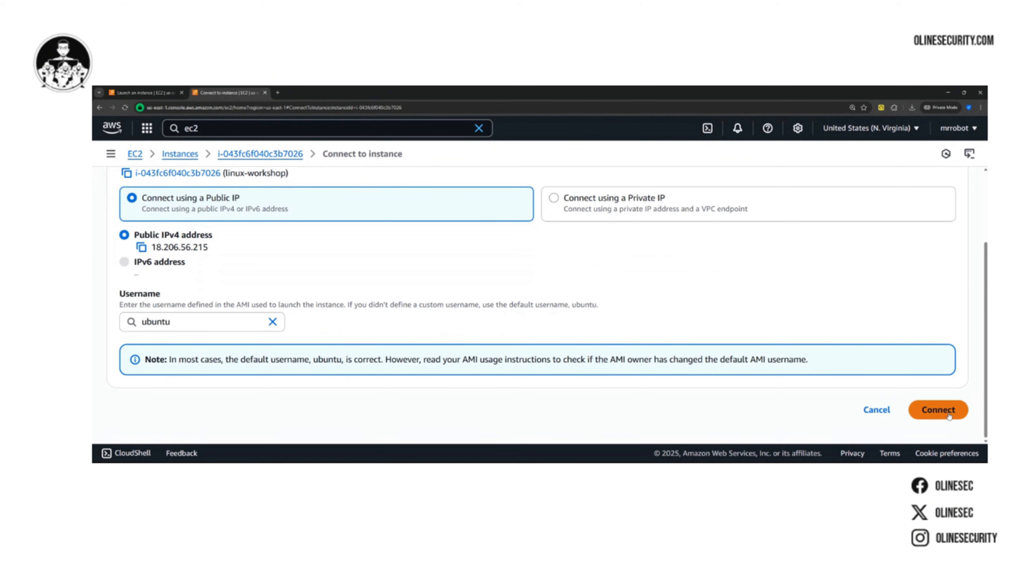
click(939, 410)
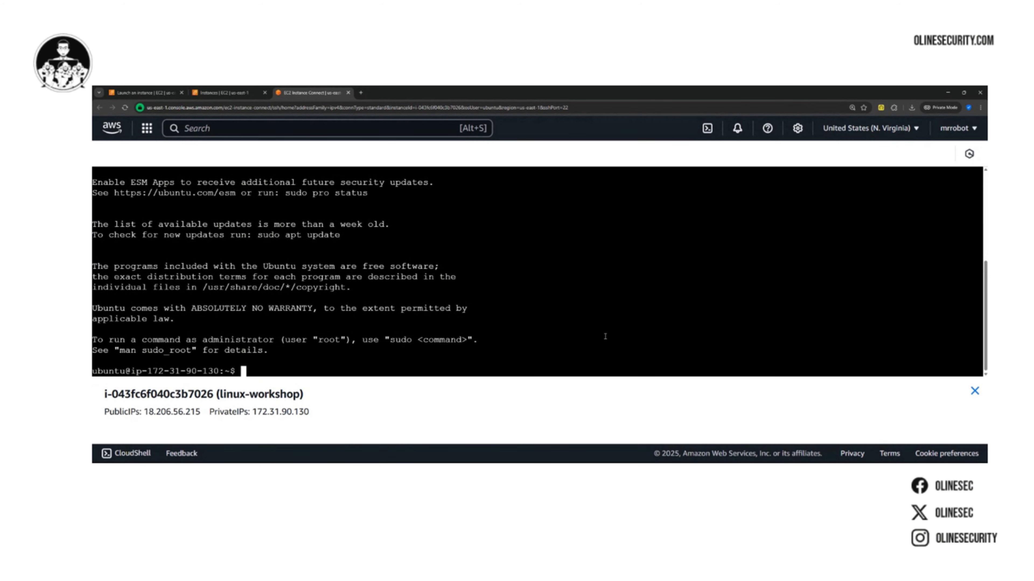
Enlarge the browser page showing the terminal and close the instance information panel beneath it
key(ctrl+plus)
key(ctrl+plus)
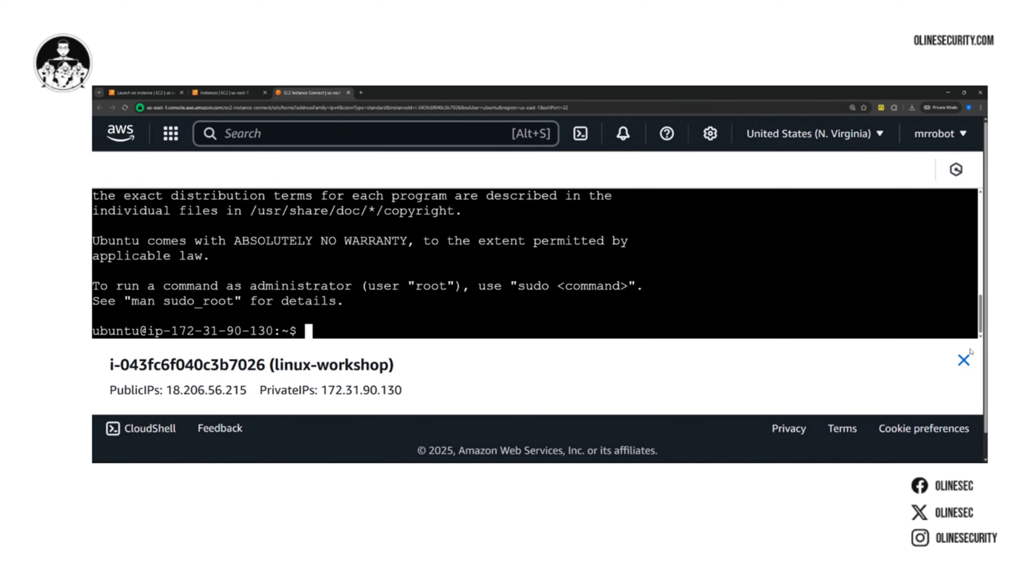
click(963, 362)
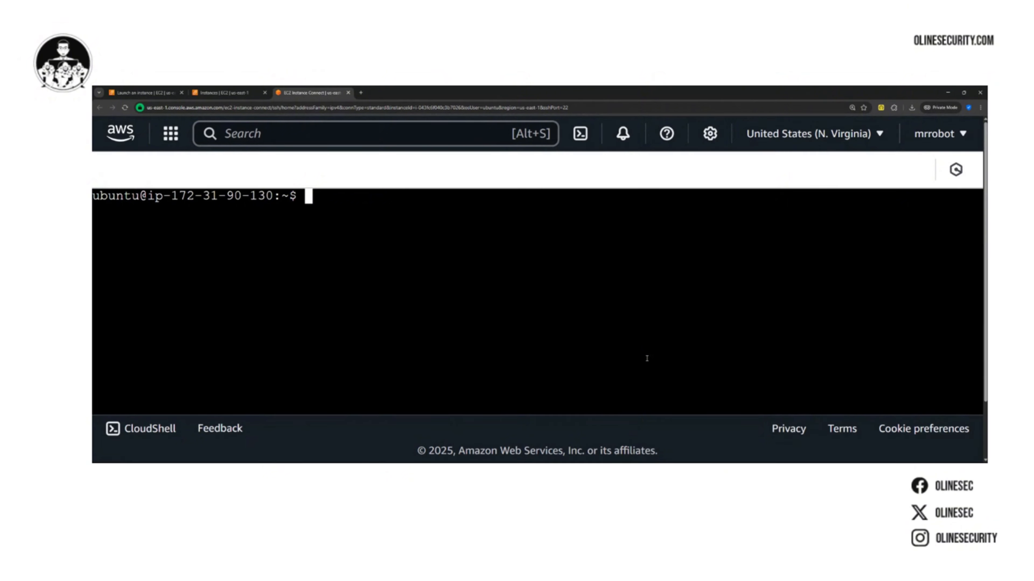
Check the logged-in user and the machine's name in the terminal with the whoami and hostname commands
text(whoami)
key(Return)
text(hostname)
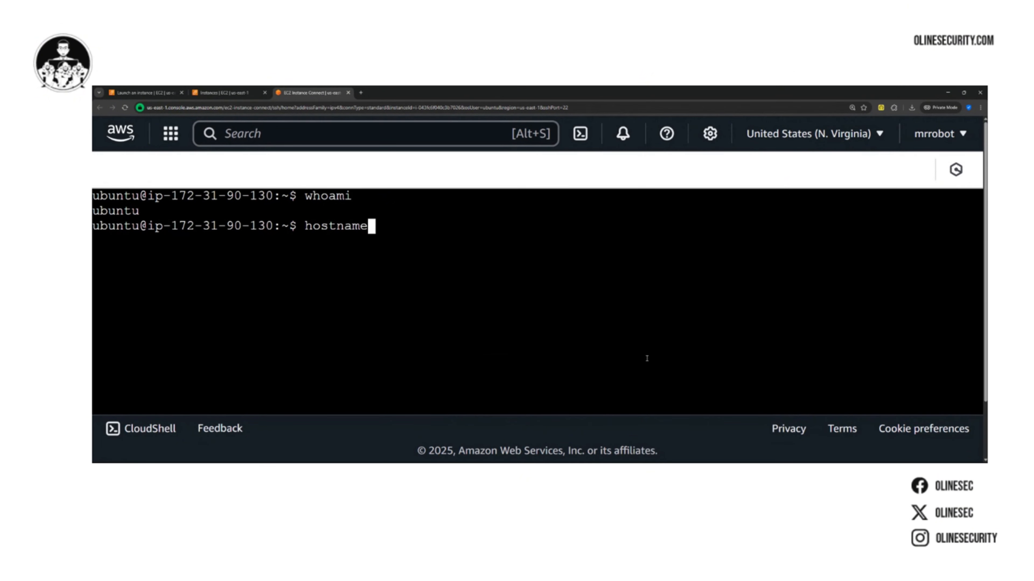
key(Return)
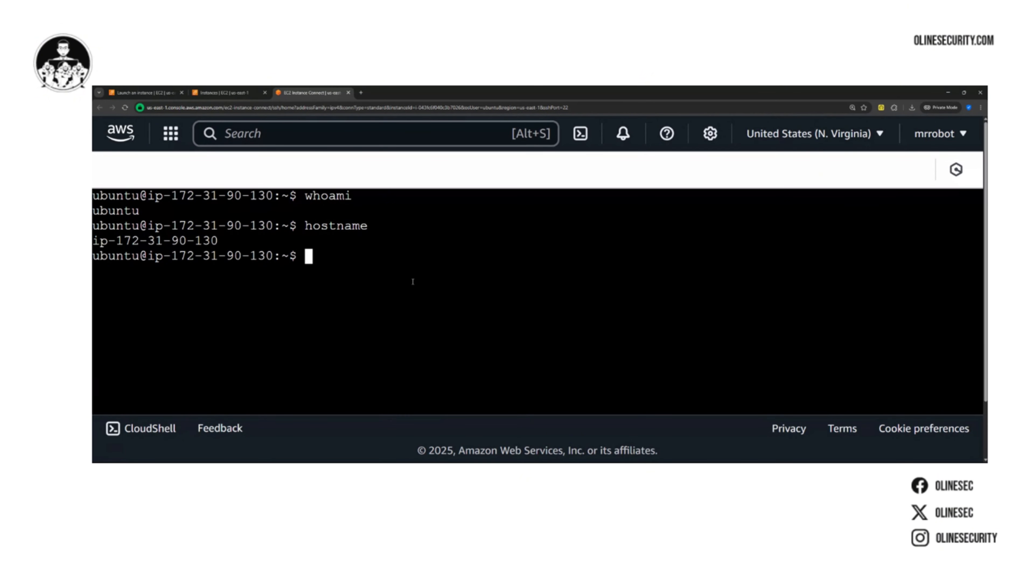